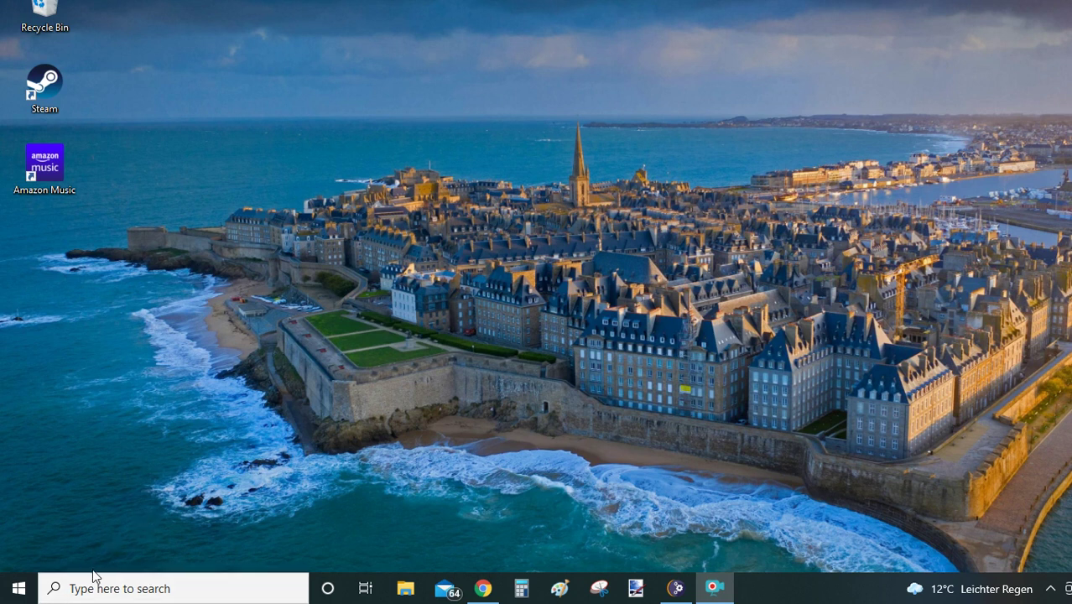
- Search Windows for "remove" and open the Add or remove programs settings
{"action": "left_click", "coordinate": [102, 579]}
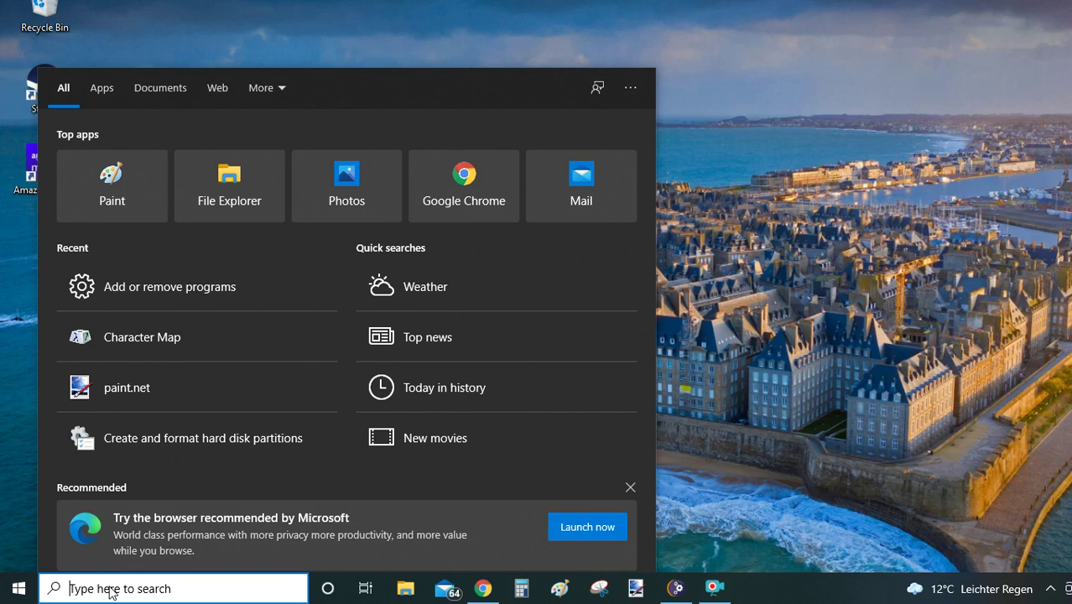
{"action": "type", "text": "remove"}
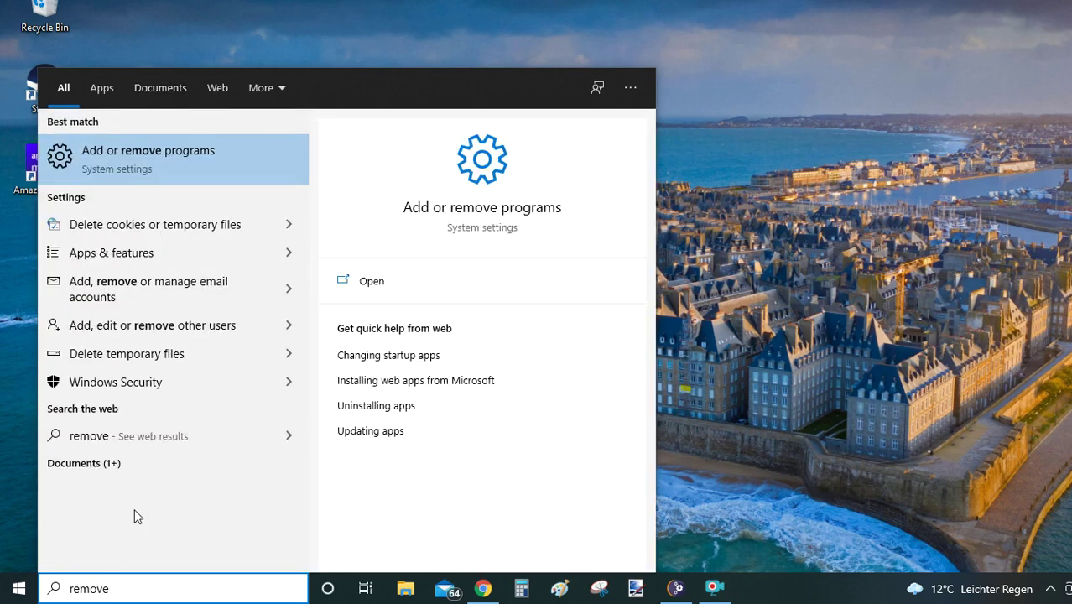
{"action": "left_click", "coordinate": [123, 143]}
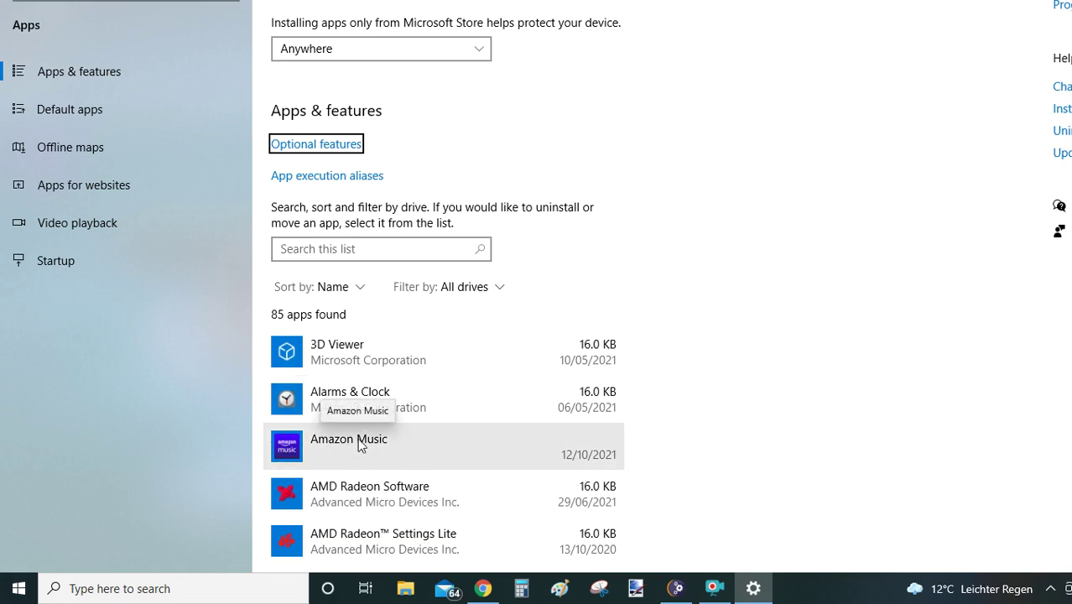
- Filter the installed apps list by "fsd" and clear the filter again
{"action": "left_click", "coordinate": [340, 250]}
{"action": "type", "text": "fsd"}
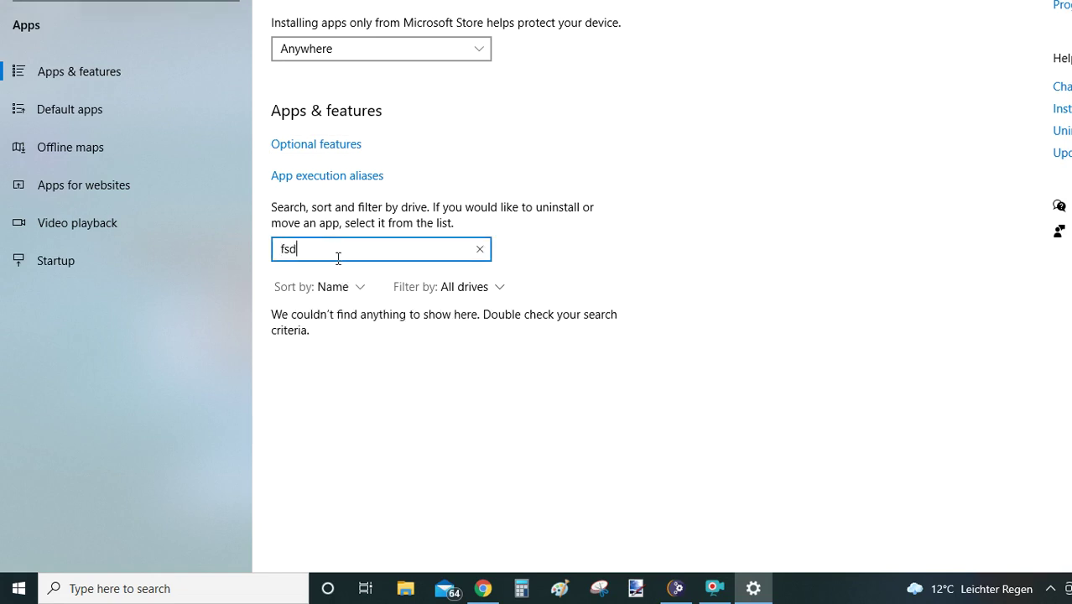
{"action": "key", "text": "BackSpace"}
{"action": "key", "text": "BackSpace"}
{"action": "key", "text": "BackSpace"}
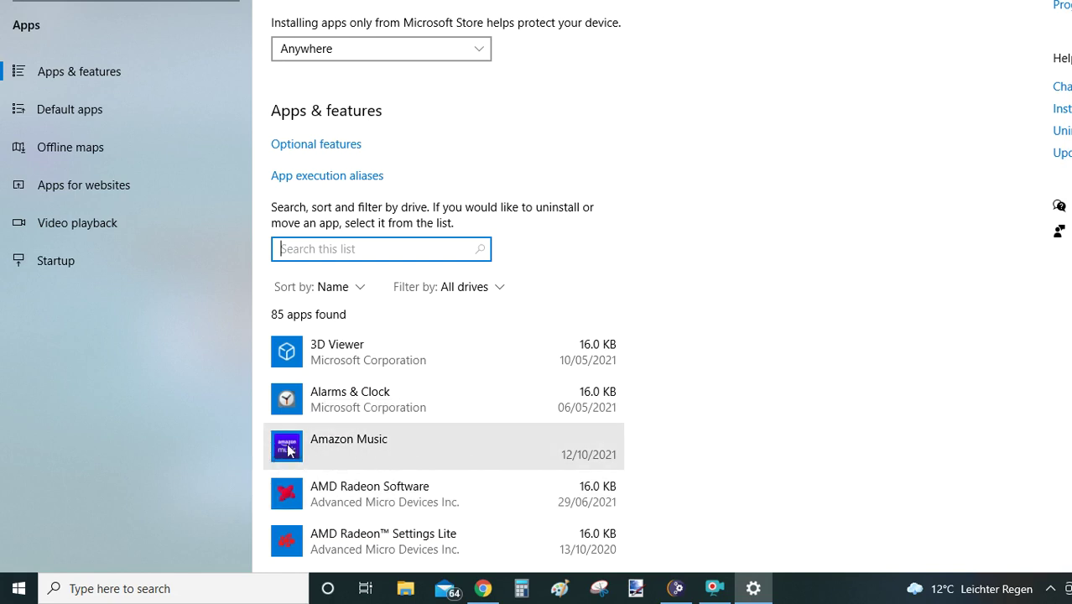
- Start uninstalling Amazon Music from the installed apps list, then decline the uninstaller's final confirmation
{"action": "left_click", "coordinate": [319, 437]}
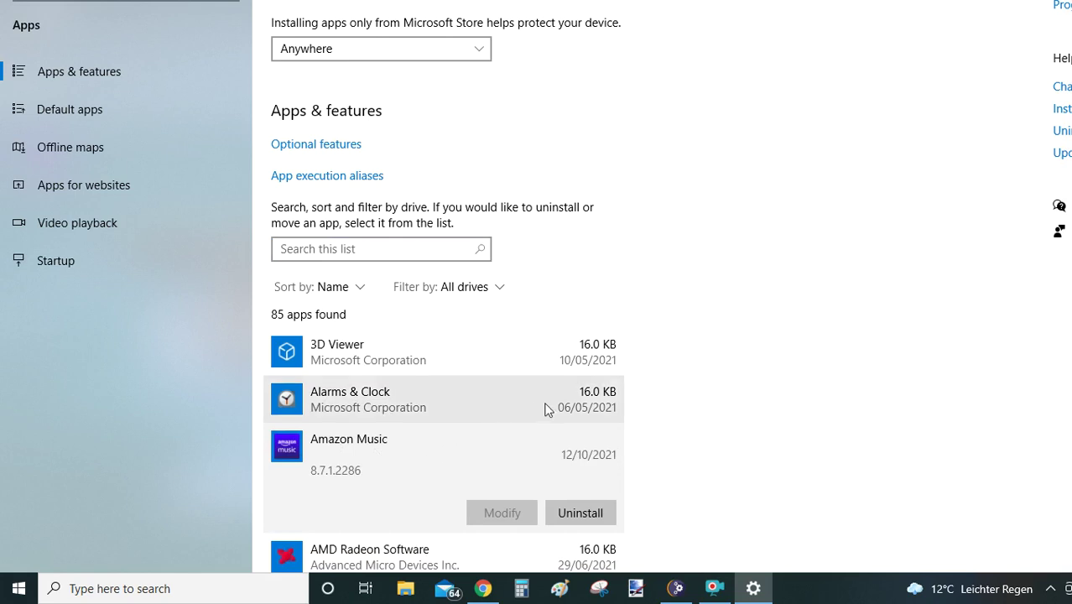
{"action": "scroll", "coordinate": [537, 410], "scroll_direction": "down", "scroll_amount": 1}
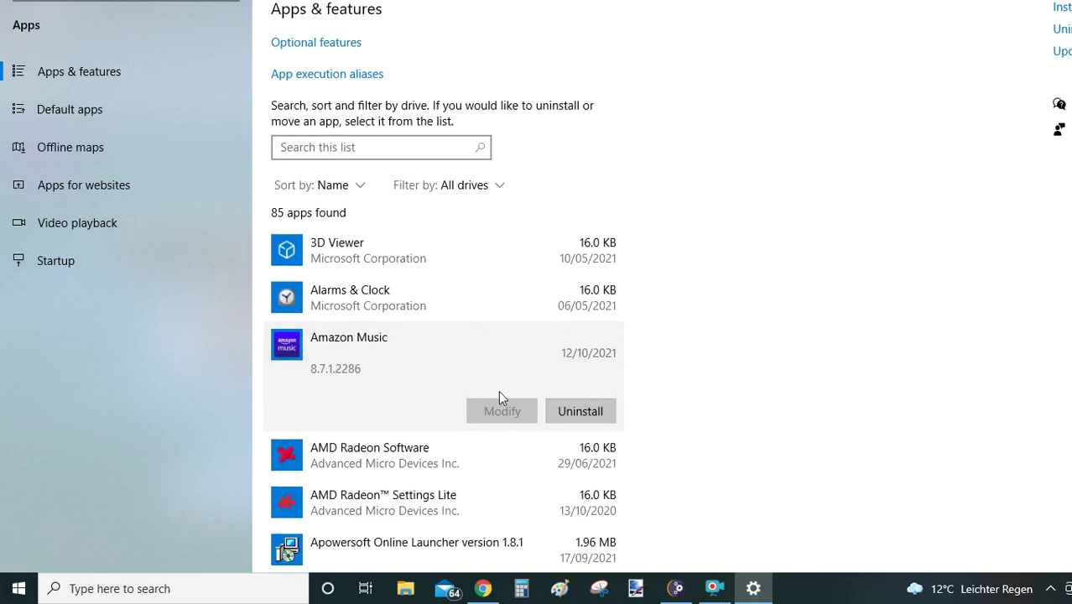
{"action": "left_click", "coordinate": [590, 411]}
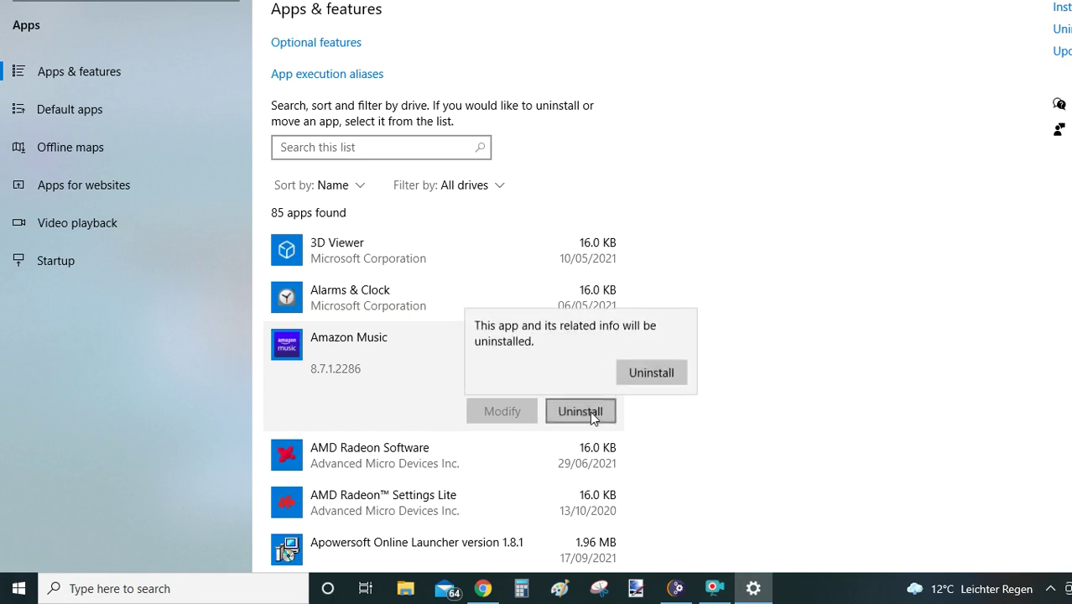
{"action": "left_click", "coordinate": [650, 372]}
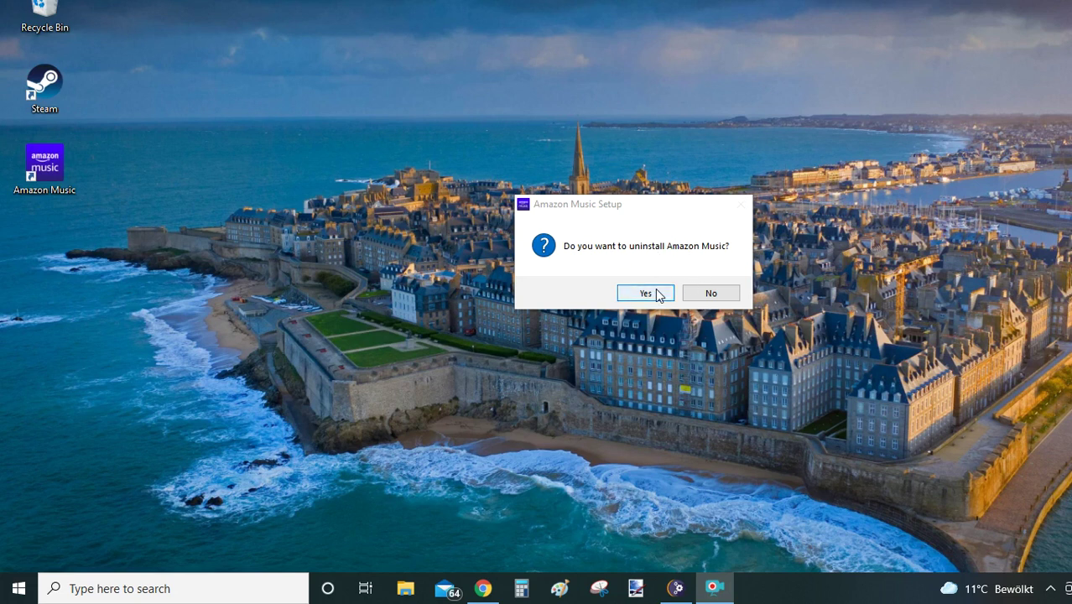
{"action": "left_click", "coordinate": [710, 294]}
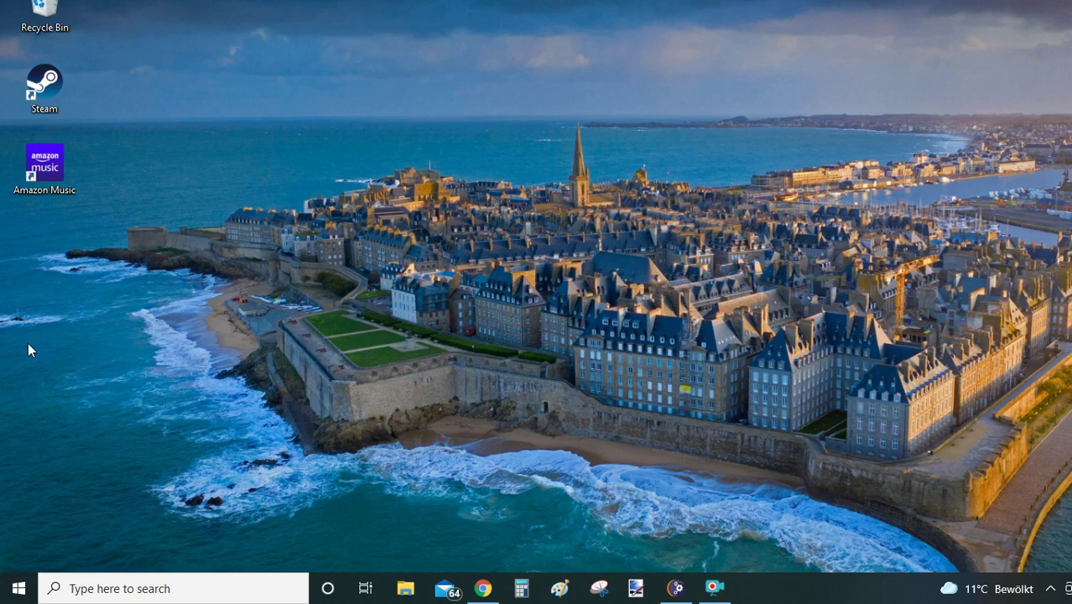
- Search Windows for "amazon music" and choose to uninstall the Amazon Music app found there
{"action": "left_click", "coordinate": [180, 589]}
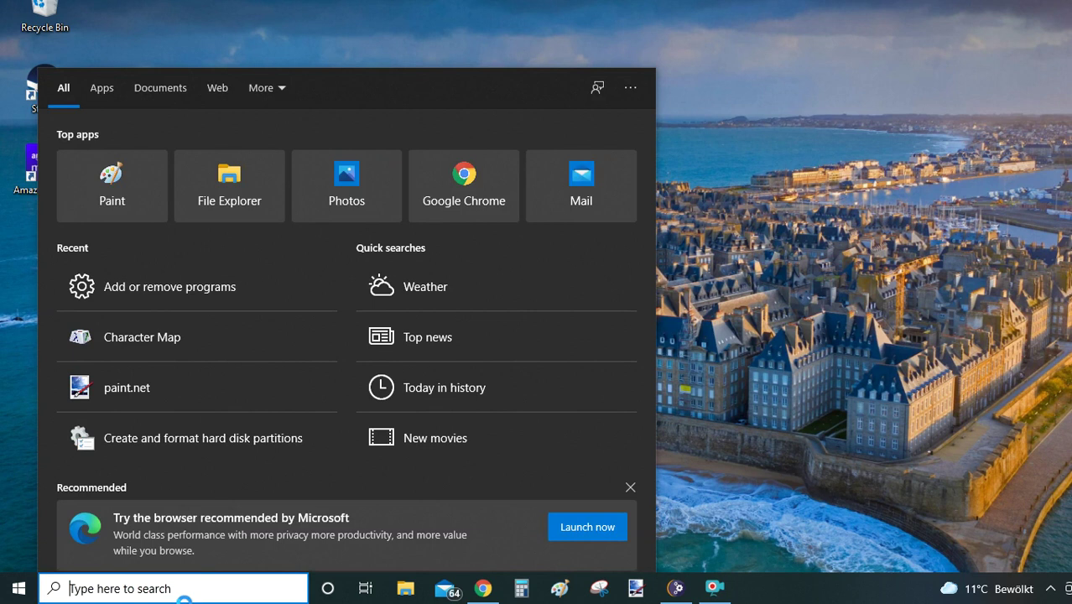
{"action": "type", "text": "amazo"}
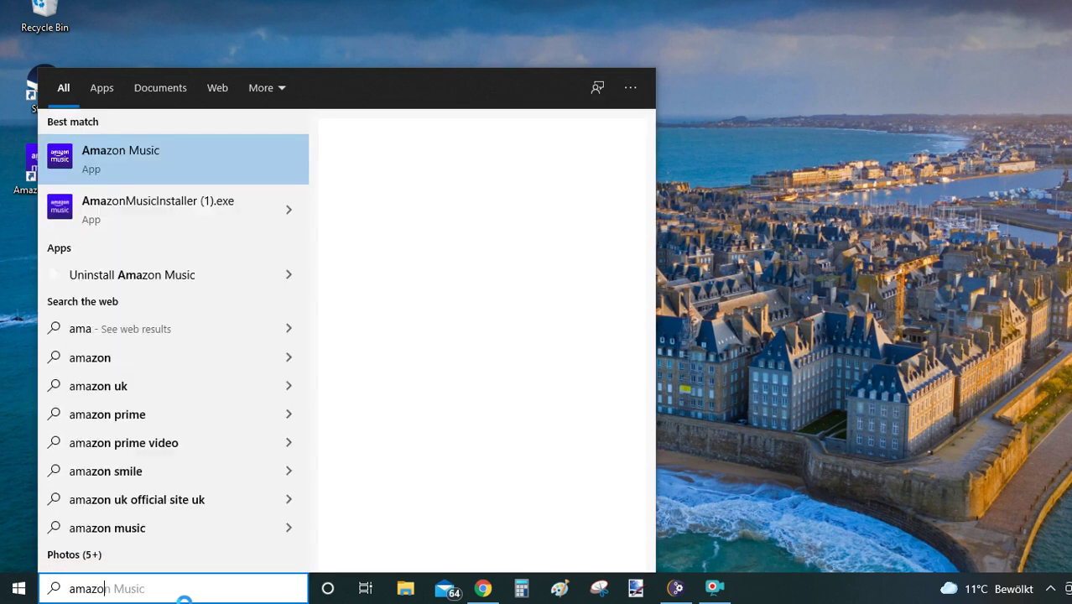
{"action": "type", "text": "n m"}
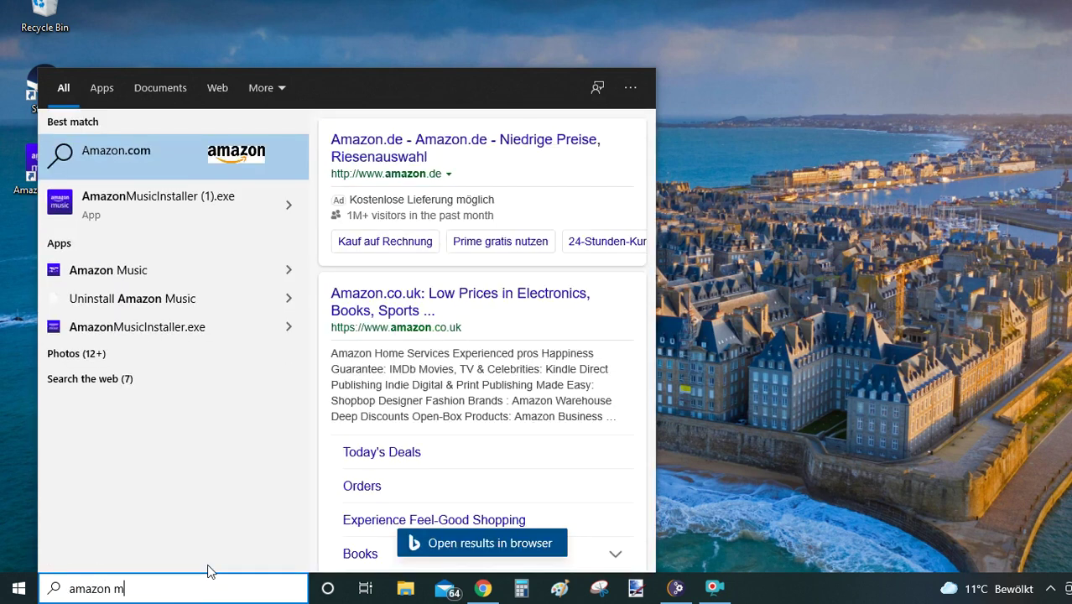
{"action": "type", "text": "usic"}
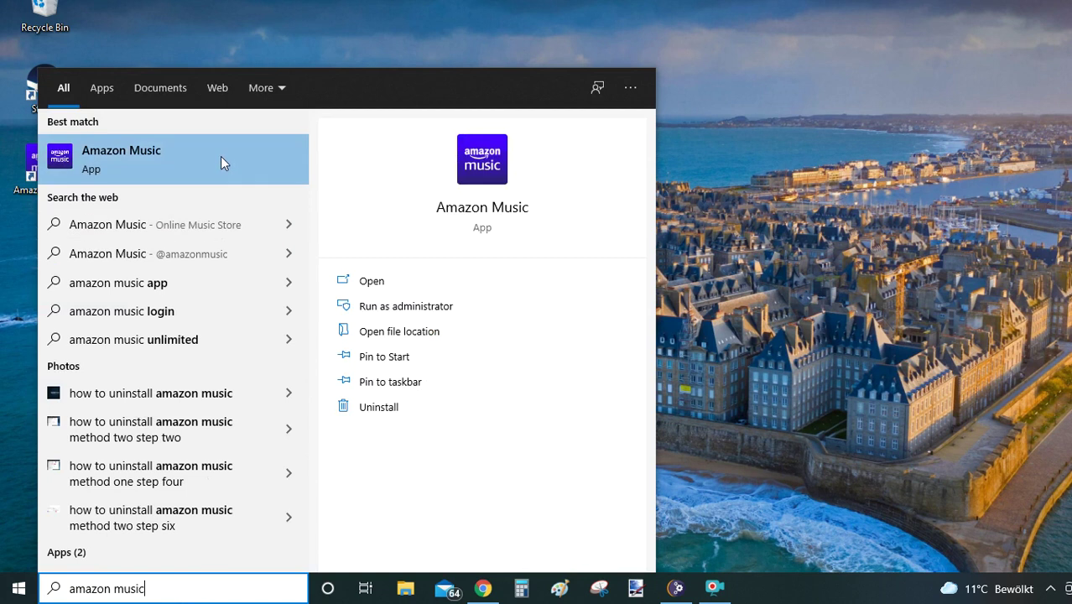
{"action": "left_click", "coordinate": [115, 155]}
{"action": "right_click", "coordinate": [115, 155]}
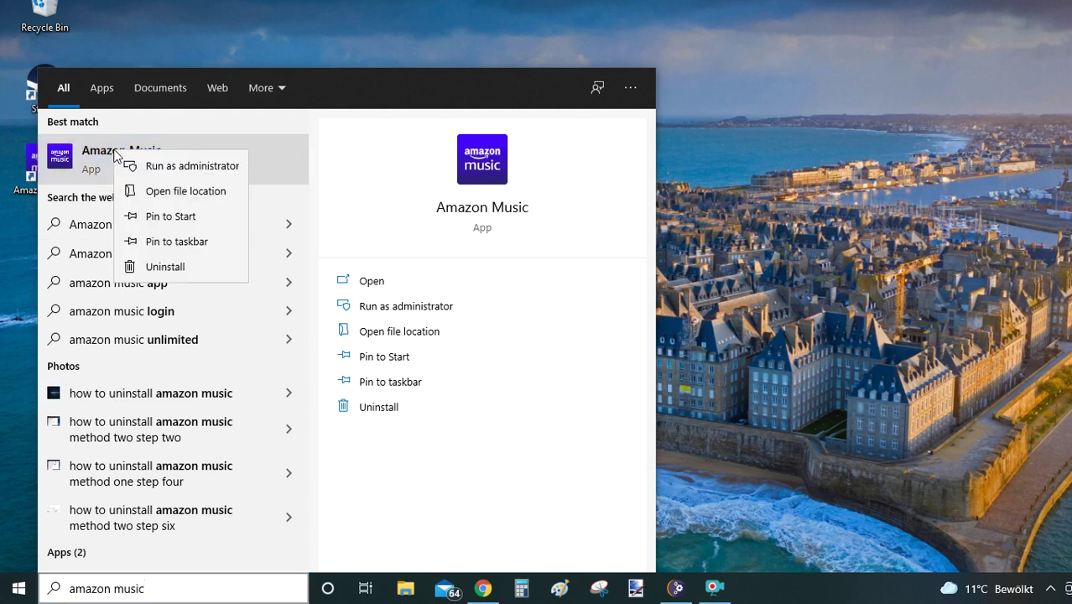
{"action": "left_click", "coordinate": [168, 267]}
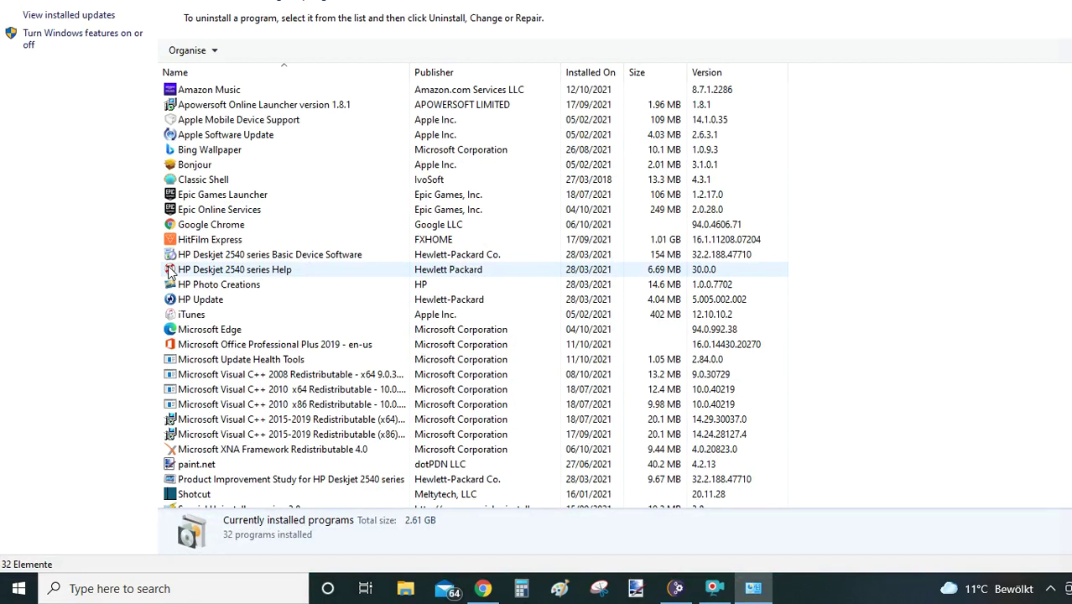
- Start uninstalling Amazon Music from the Programs and Features list, bring up its confirmation on the desktop and decline it
{"action": "scroll", "coordinate": [228, 255], "scroll_direction": "down", "scroll_amount": 1}
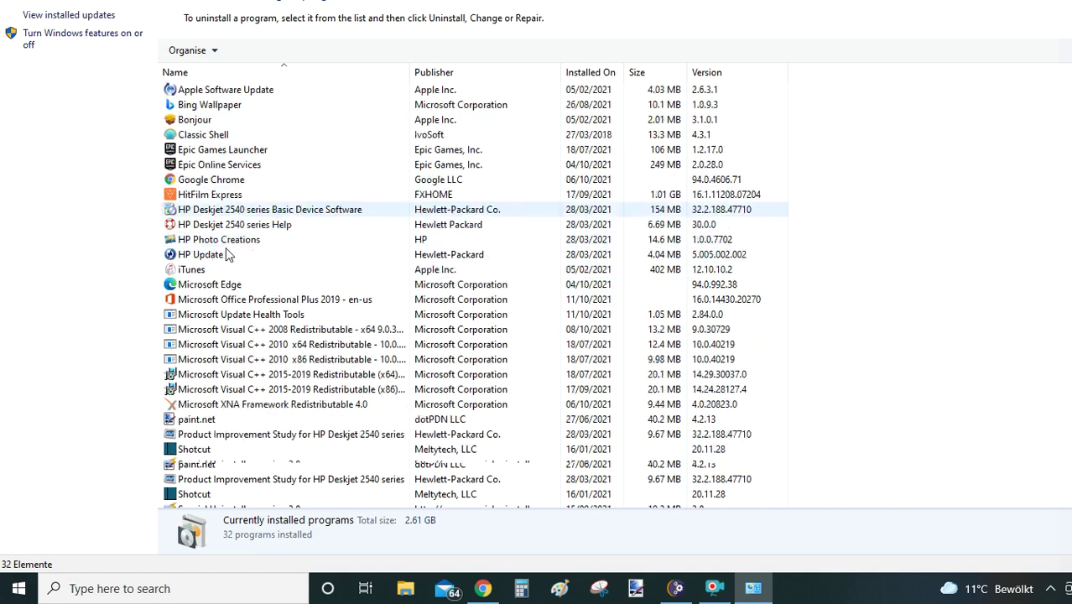
{"action": "scroll", "coordinate": [228, 255], "scroll_direction": "up", "scroll_amount": 1}
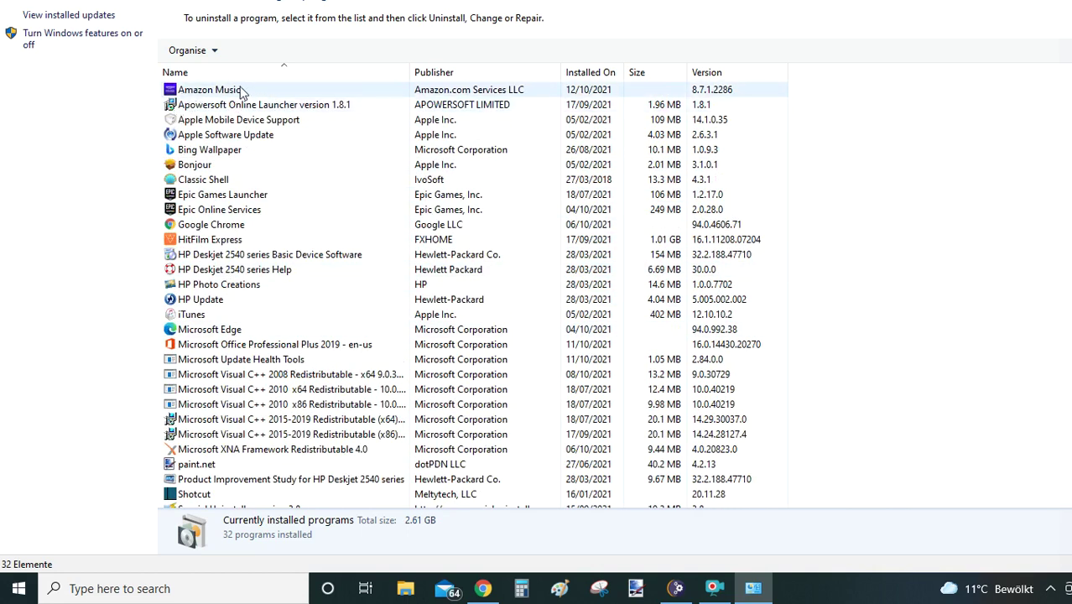
{"action": "scroll", "coordinate": [188, 311], "scroll_direction": "down", "scroll_amount": 2}
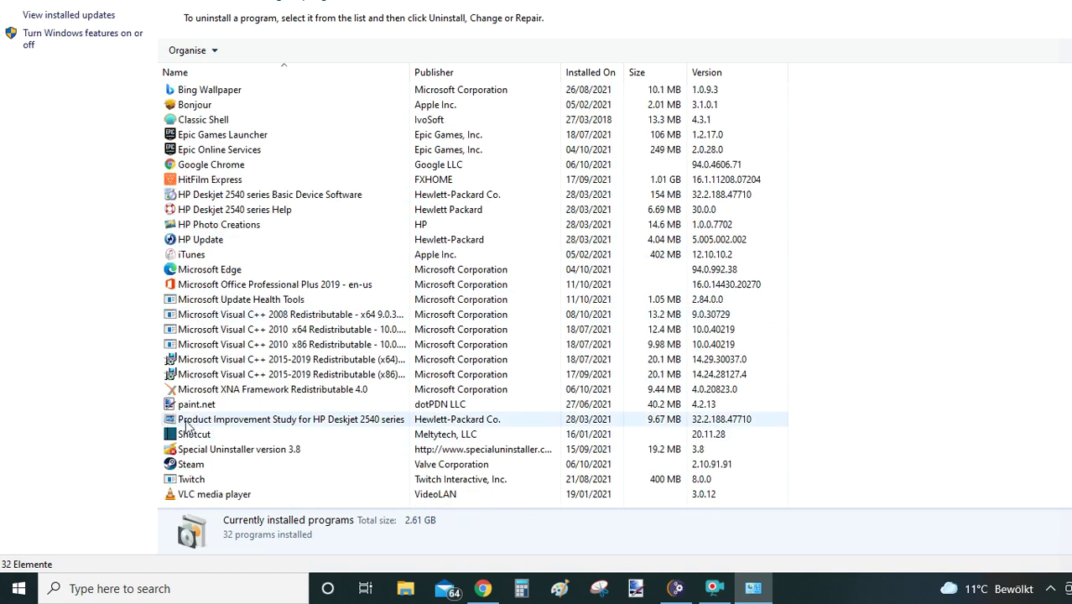
{"action": "scroll", "coordinate": [186, 426], "scroll_direction": "up", "scroll_amount": 2}
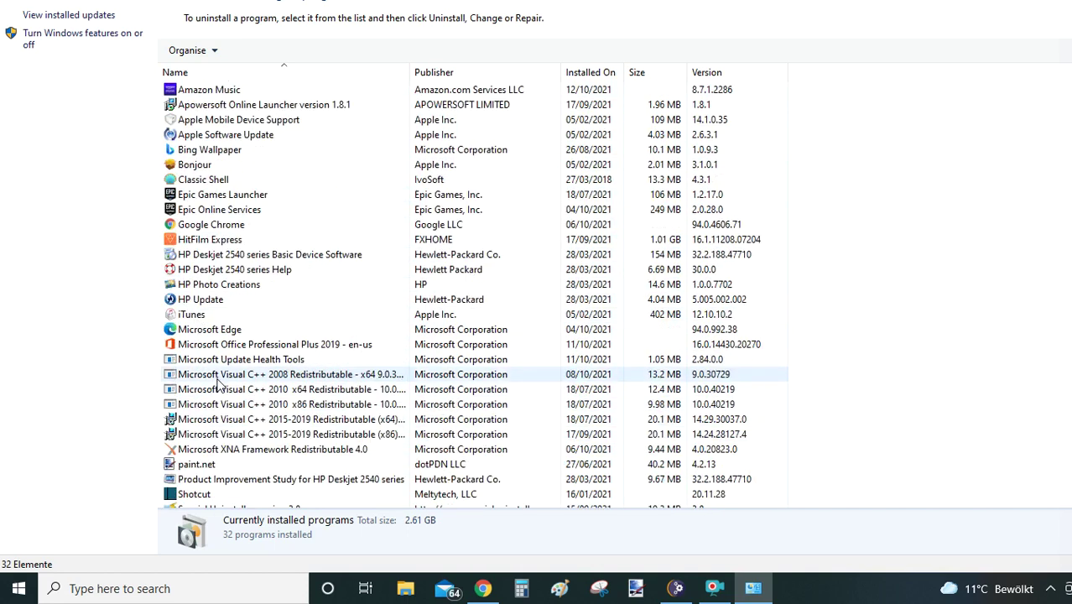
{"action": "left_click", "coordinate": [235, 96]}
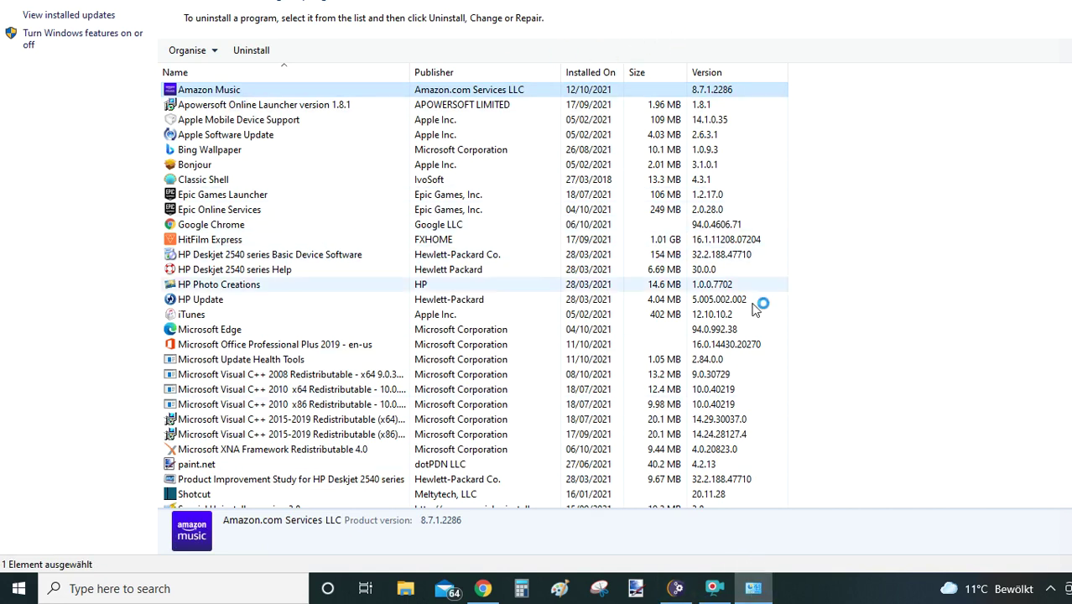
{"action": "key", "text": "super+d"}
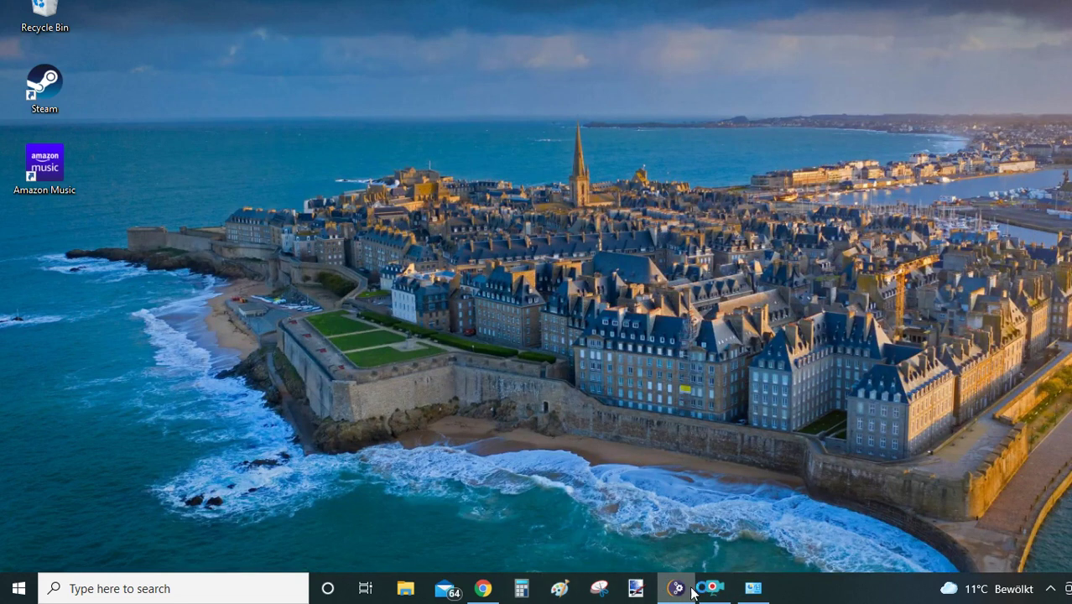
{"action": "left_click", "coordinate": [753, 588]}
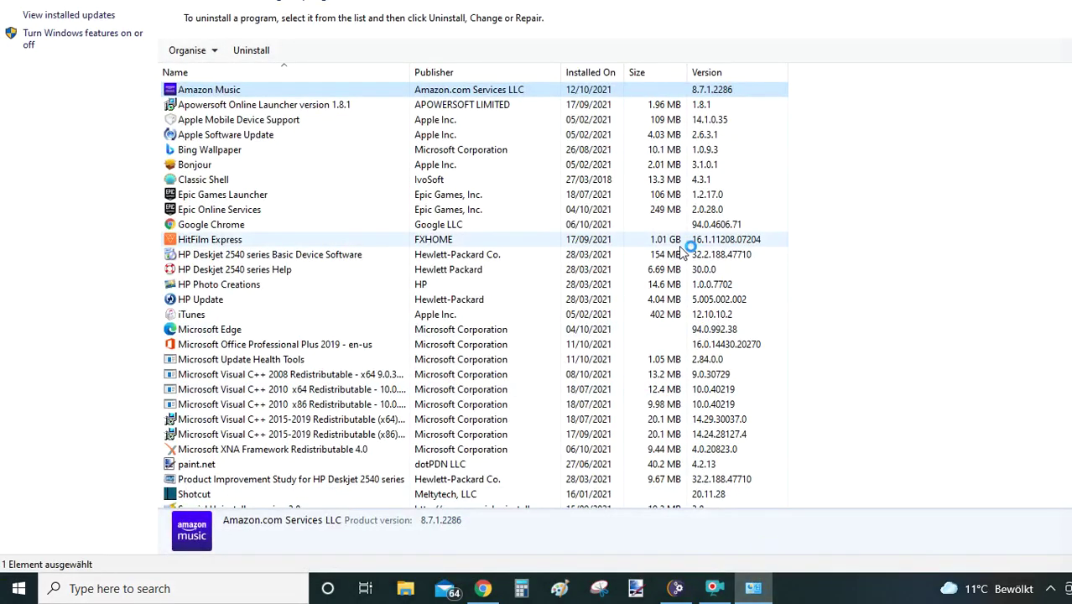
{"action": "key", "text": "super+d"}
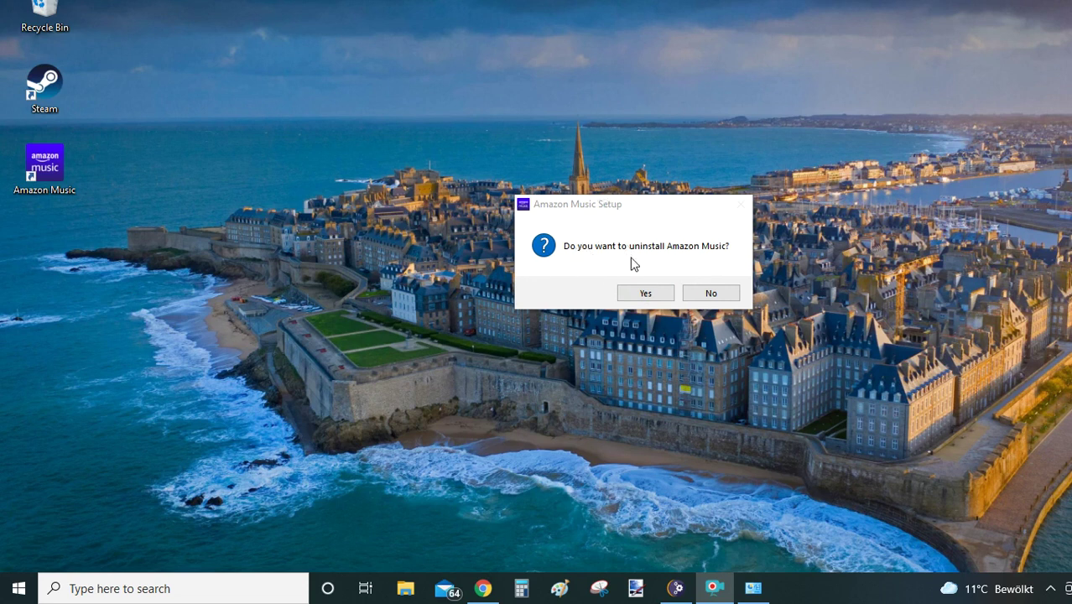
{"action": "left_click", "coordinate": [712, 296]}
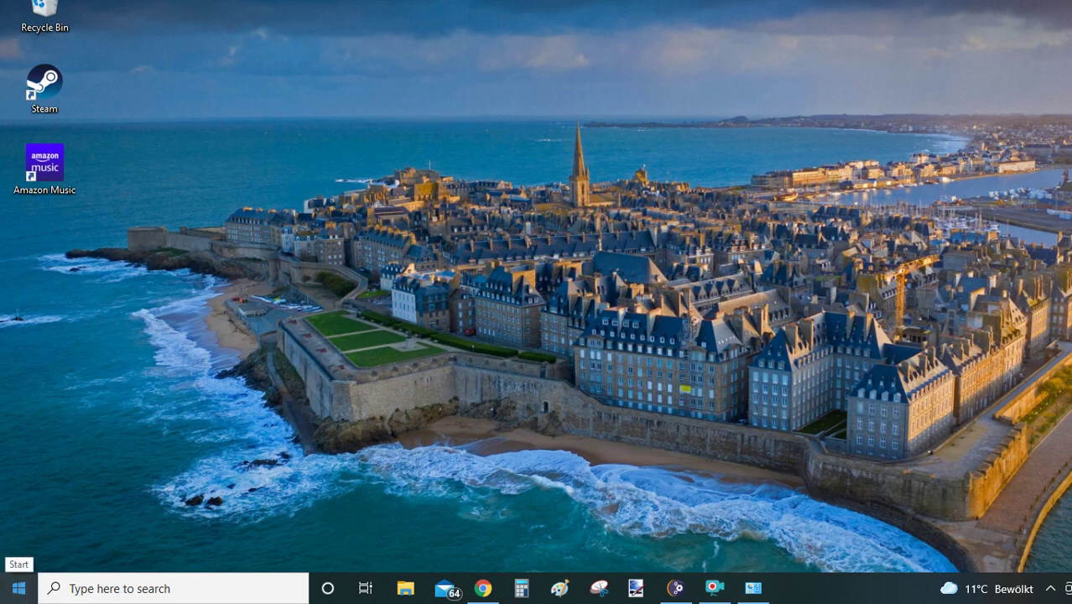
- Show all programs in the Start menu and expand the Amazon Music folder
{"action": "left_click", "coordinate": [19, 593]}
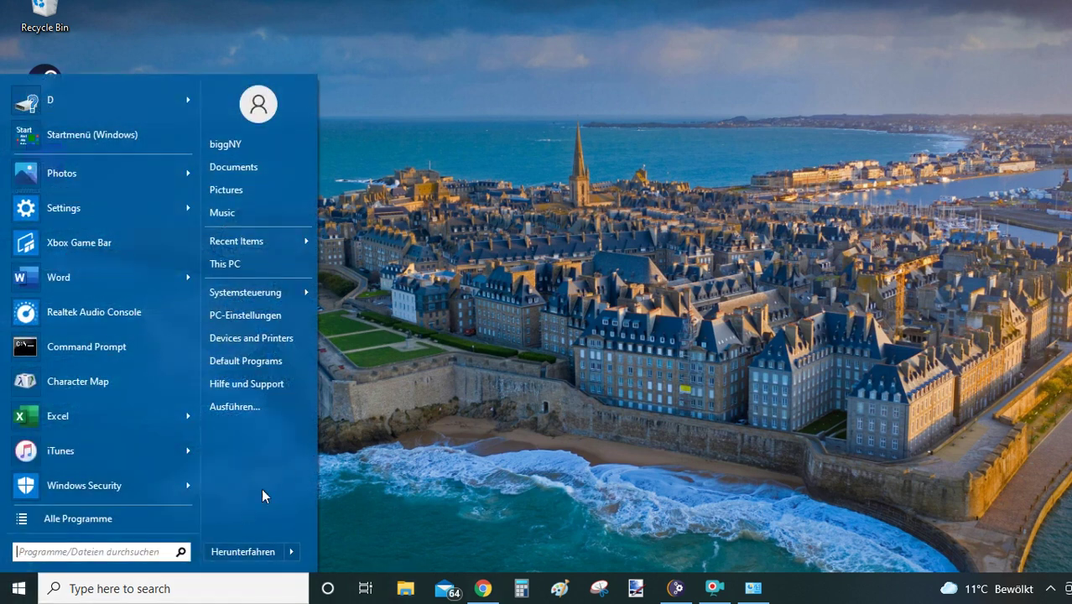
{"action": "left_click", "coordinate": [82, 518]}
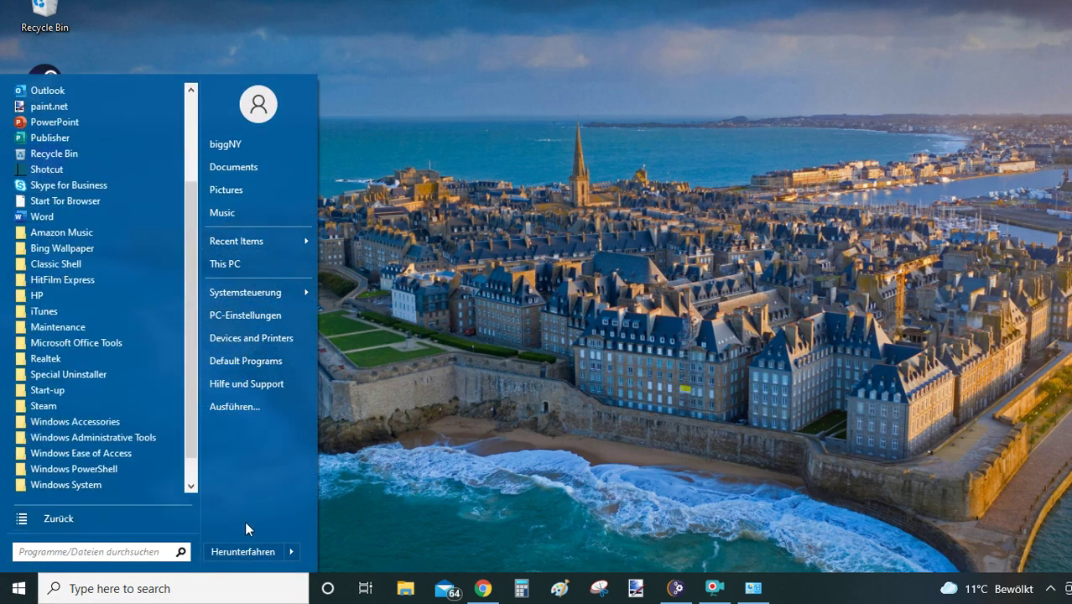
{"action": "left_click", "coordinate": [92, 521]}
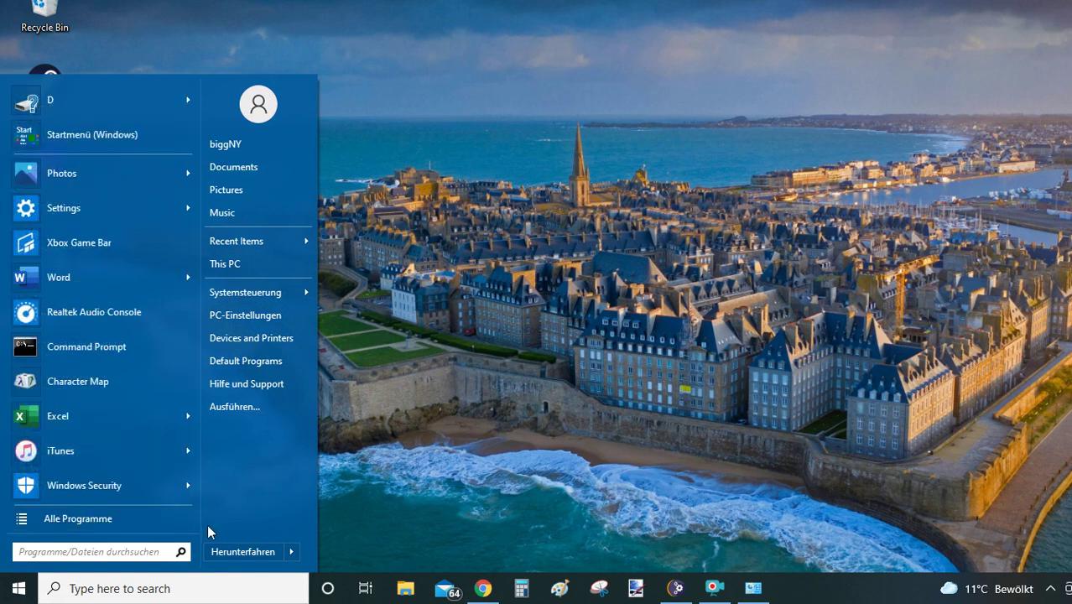
{"action": "left_click", "coordinate": [74, 518]}
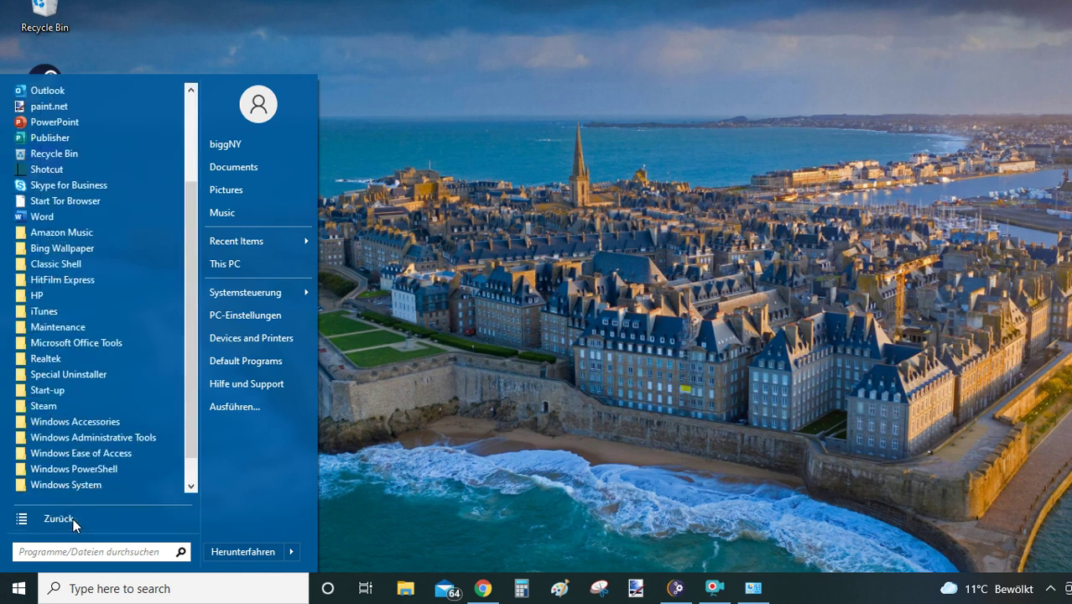
{"action": "left_click", "coordinate": [39, 232]}
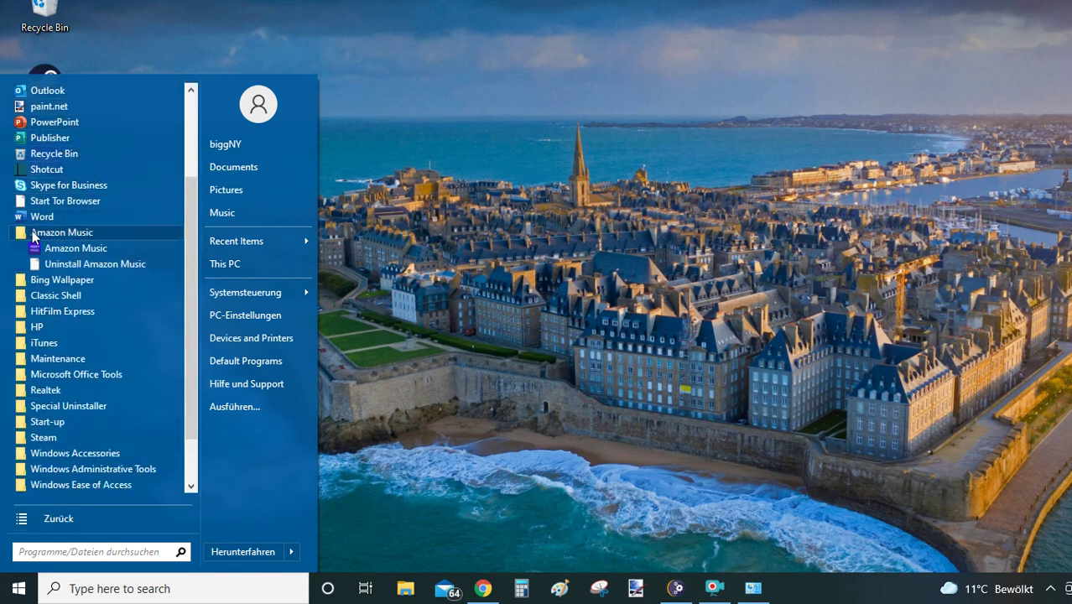
- Run Uninstall Amazon Music, confirm the removal and close the completion message
{"action": "left_click", "coordinate": [89, 266]}
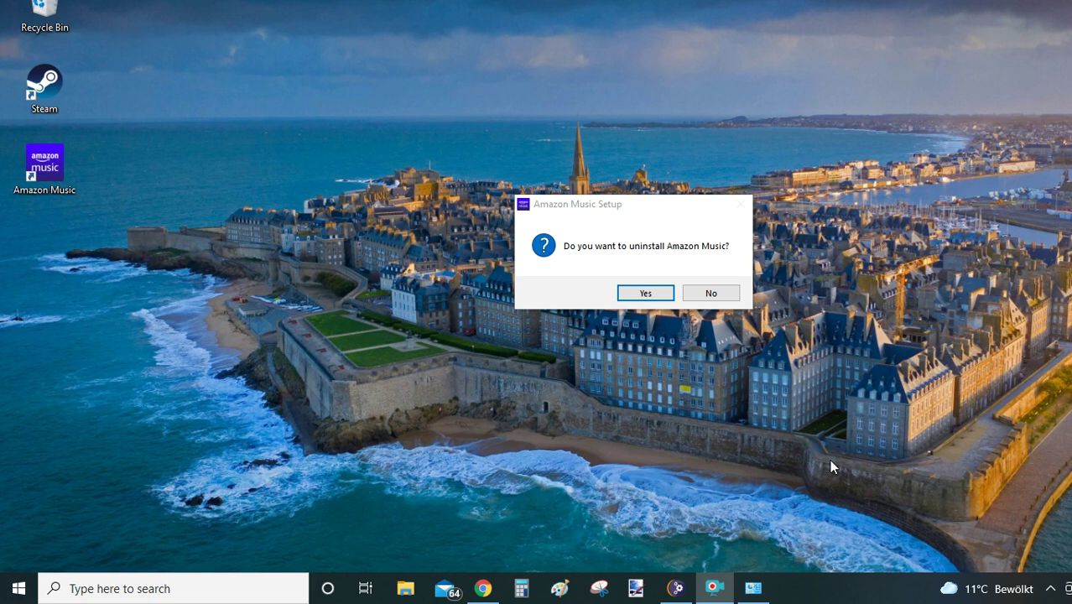
{"action": "left_click", "coordinate": [658, 293]}
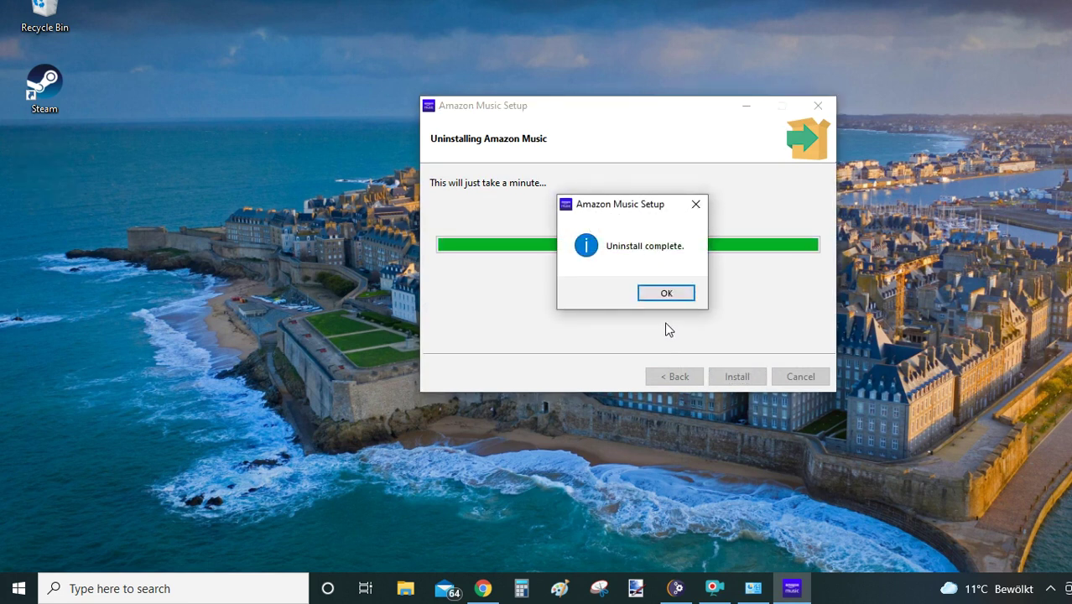
{"action": "left_click", "coordinate": [672, 298]}
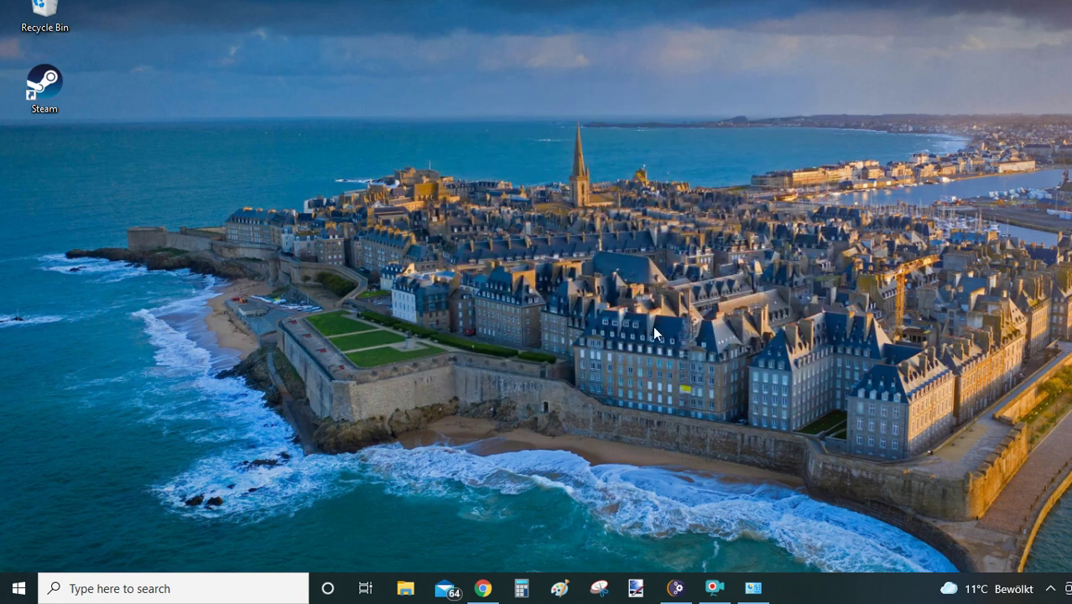